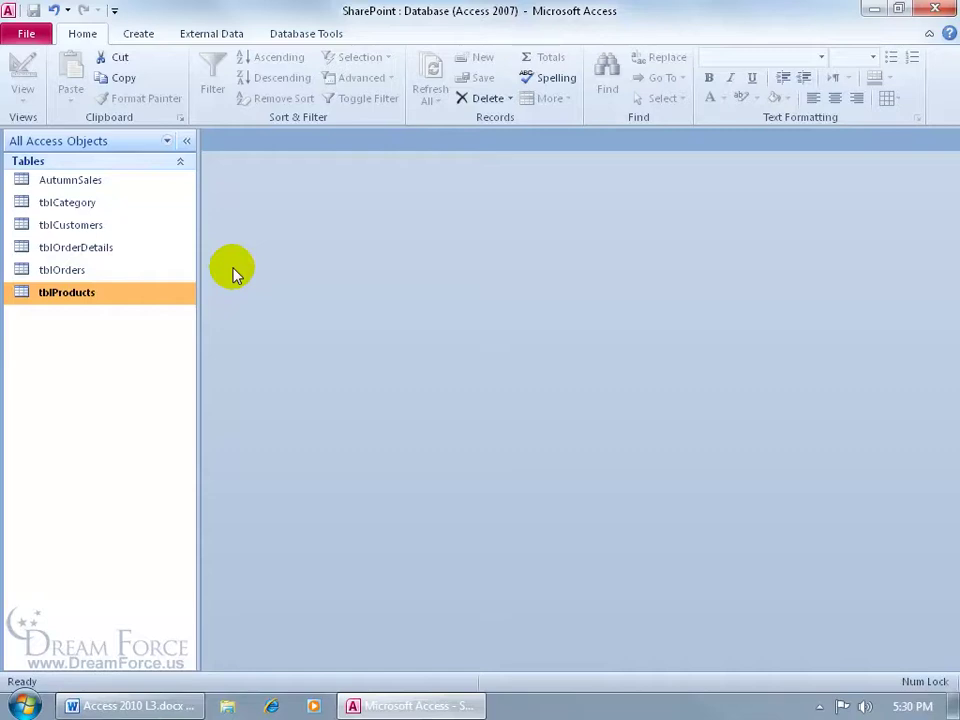
Review the tblProducts records, then start exporting the table as a SharePoint list named tblProducts
double_click(171, 298)
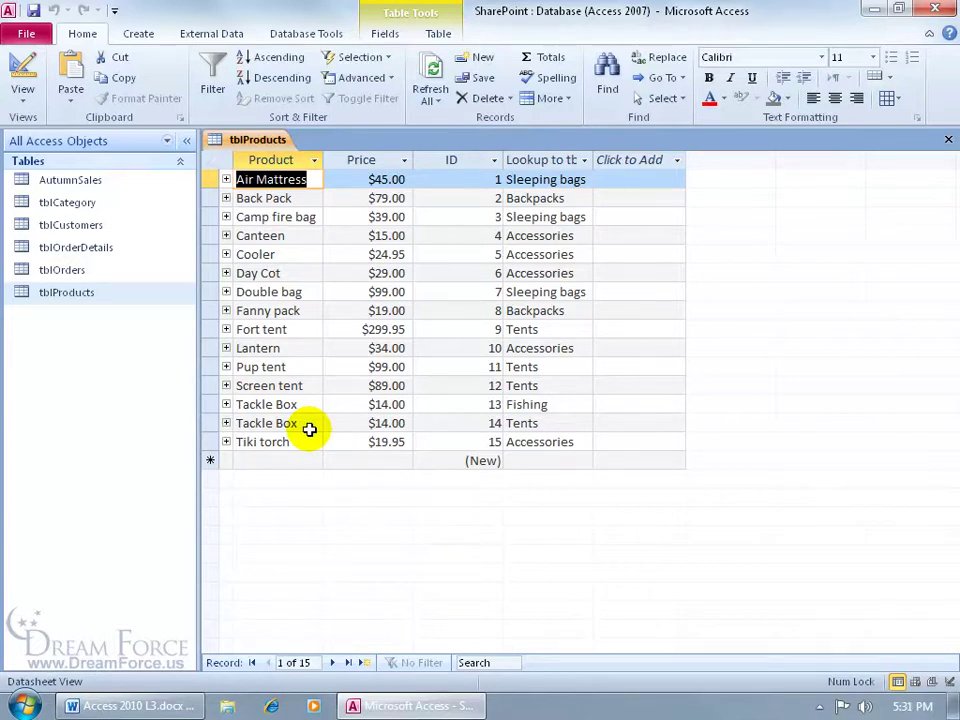
click(946, 139)
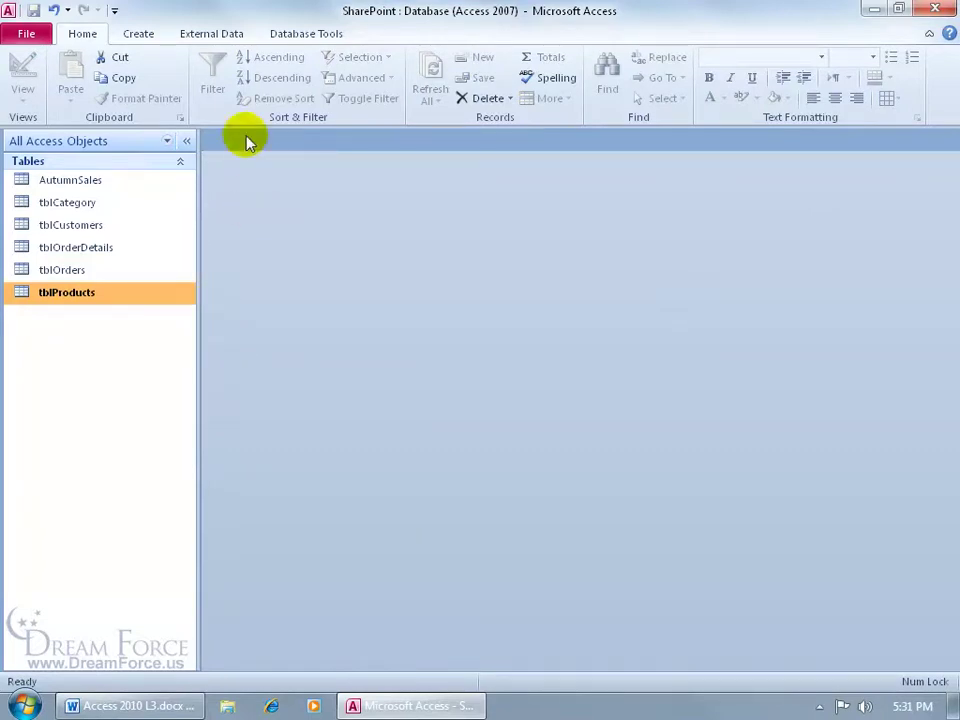
click(212, 36)
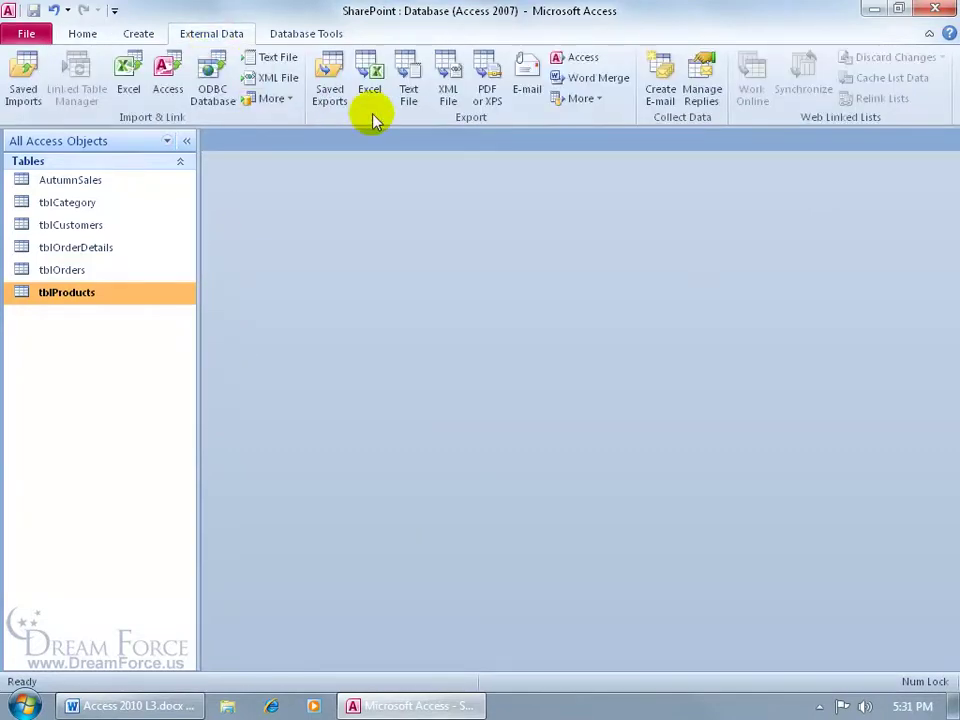
click(585, 100)
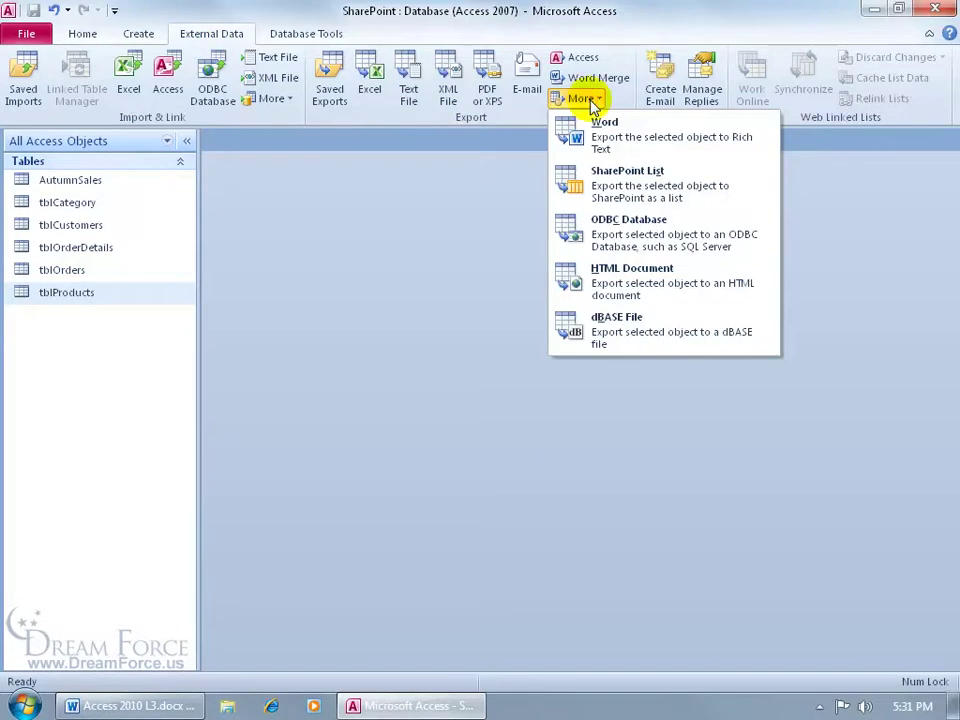
click(605, 188)
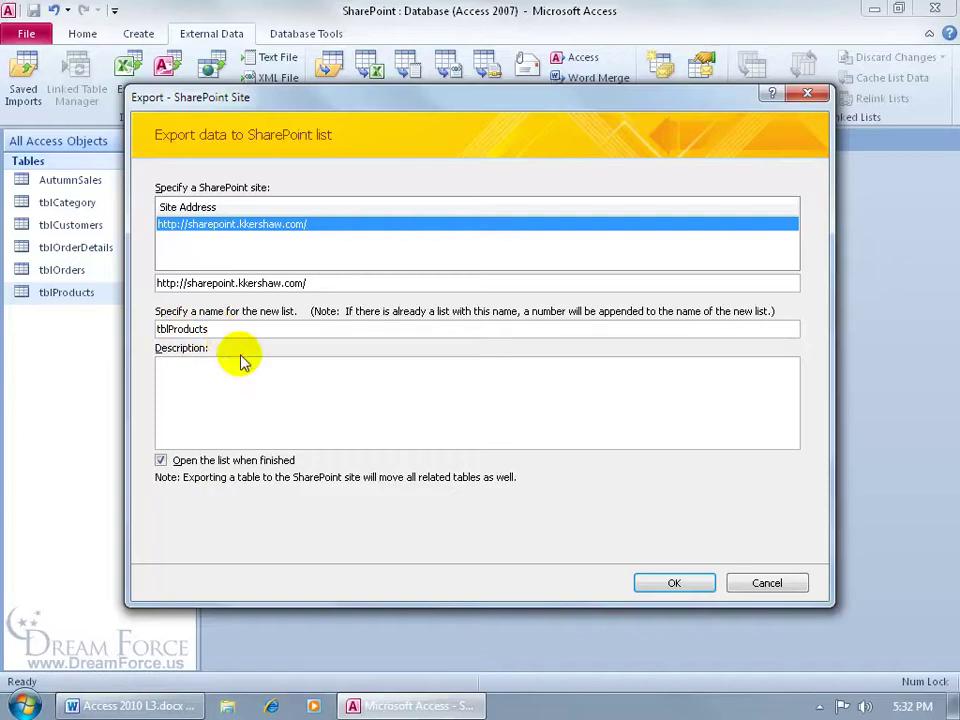
Run the export and sign in to SharePoint with the account password, remembering the credentials
click(676, 581)
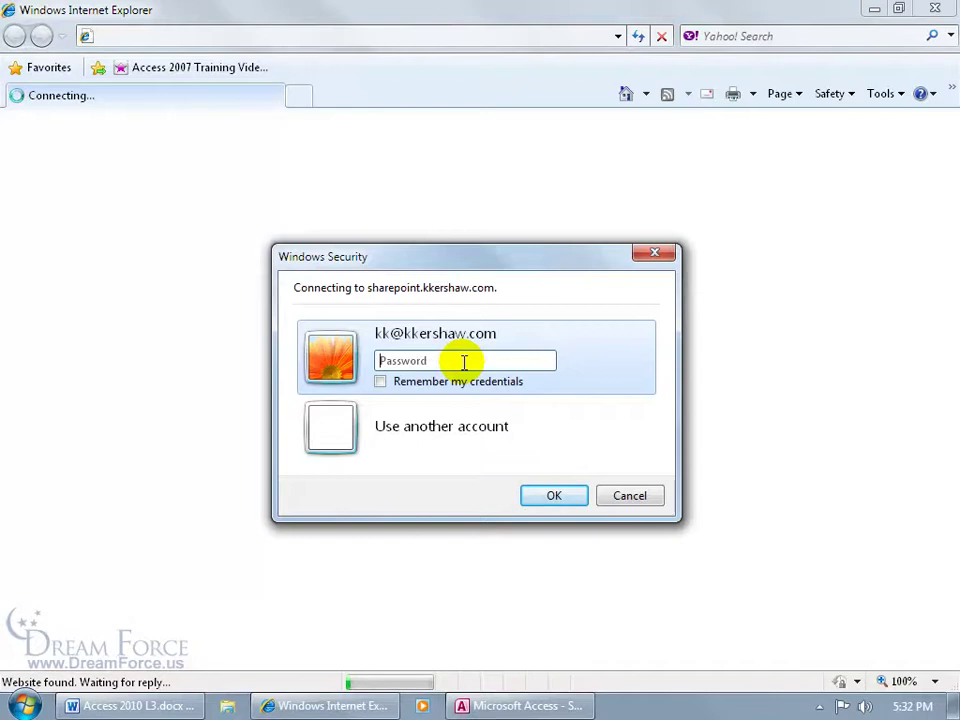
text(•••••••)
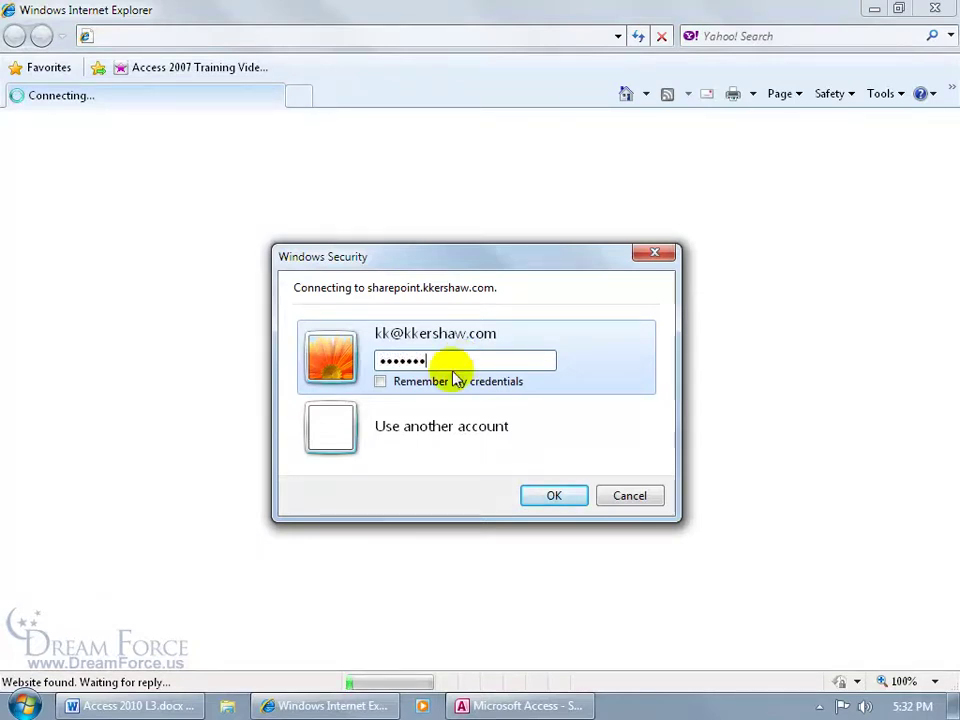
click(380, 382)
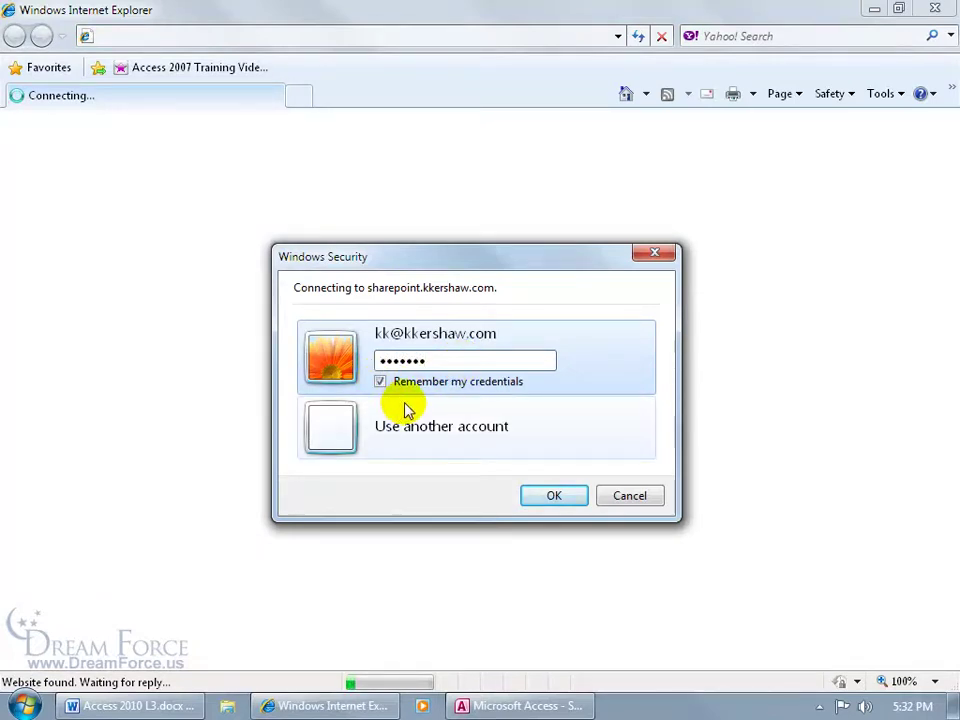
click(565, 496)
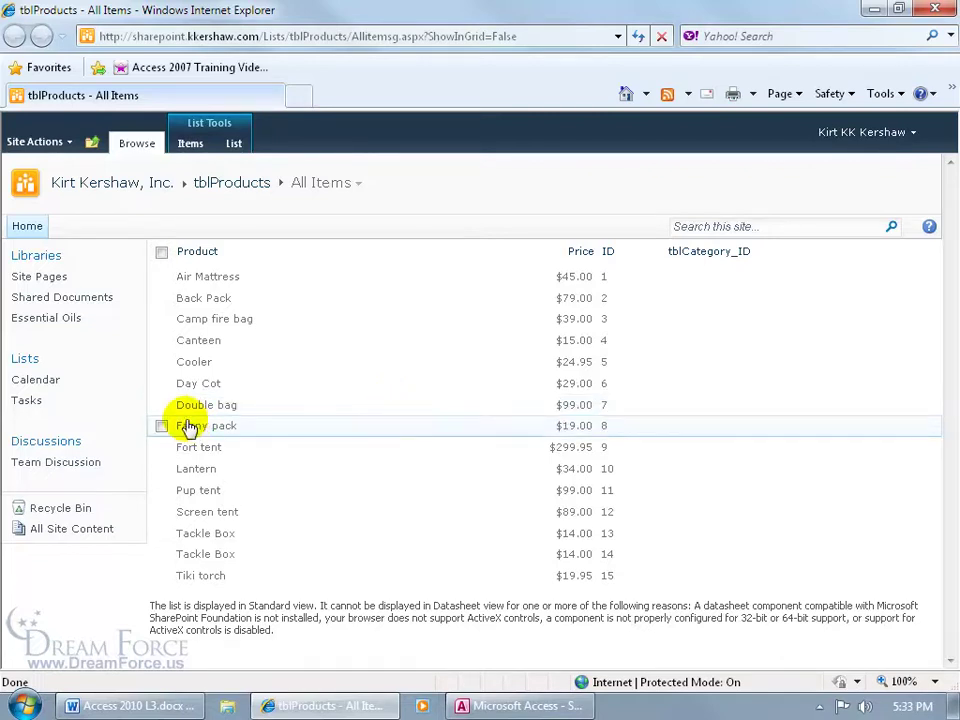
Select Back Pack, filter the Product column to Air Mattress, then clear the Product filter
click(191, 145)
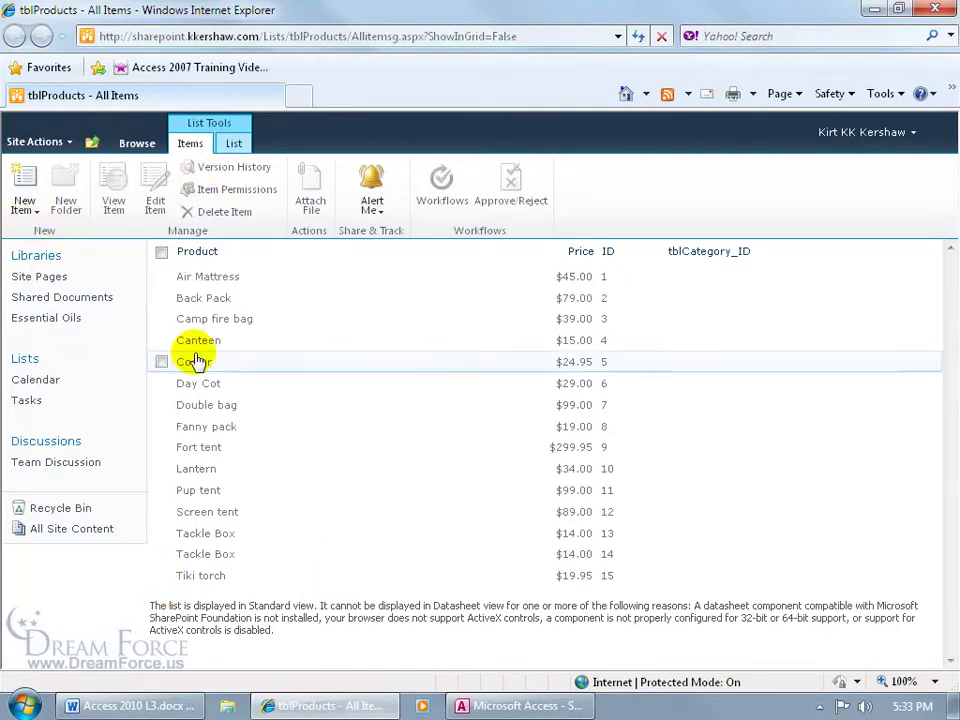
click(161, 297)
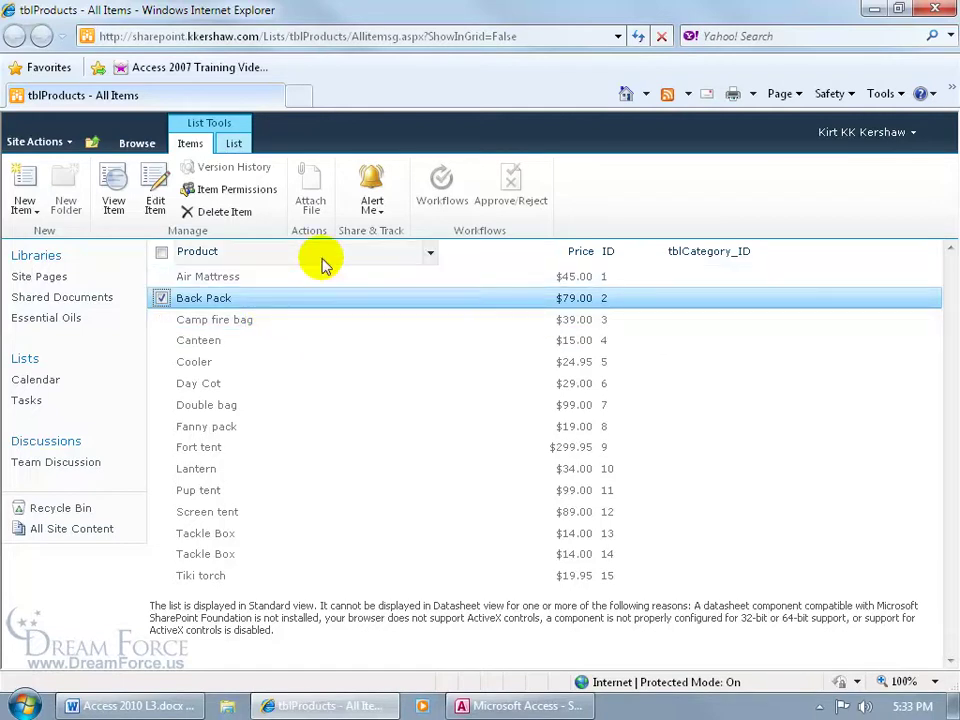
click(430, 253)
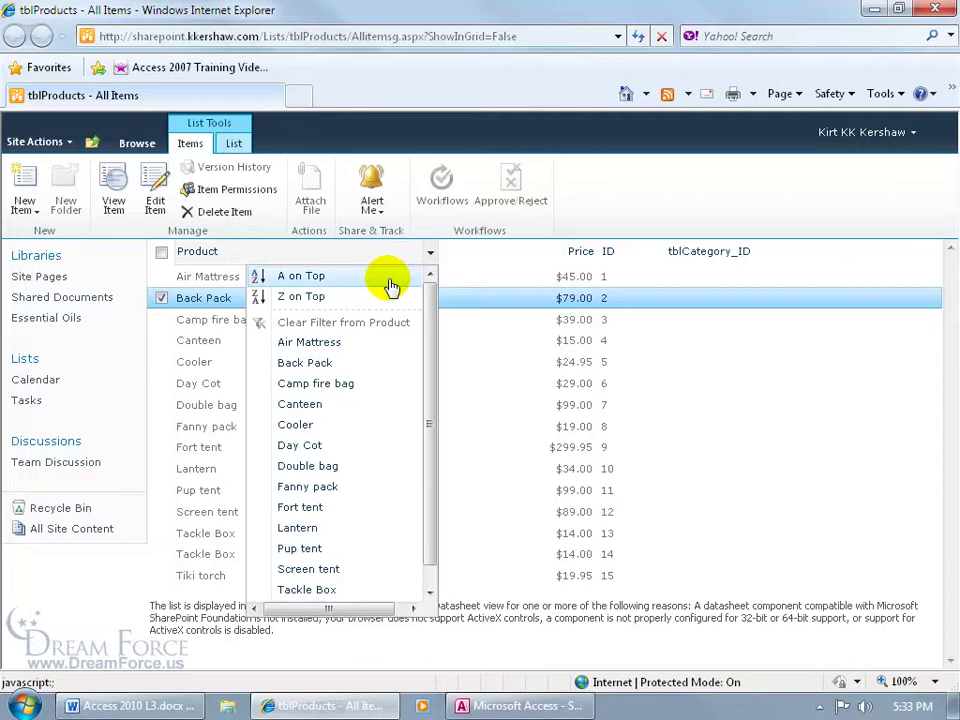
click(326, 350)
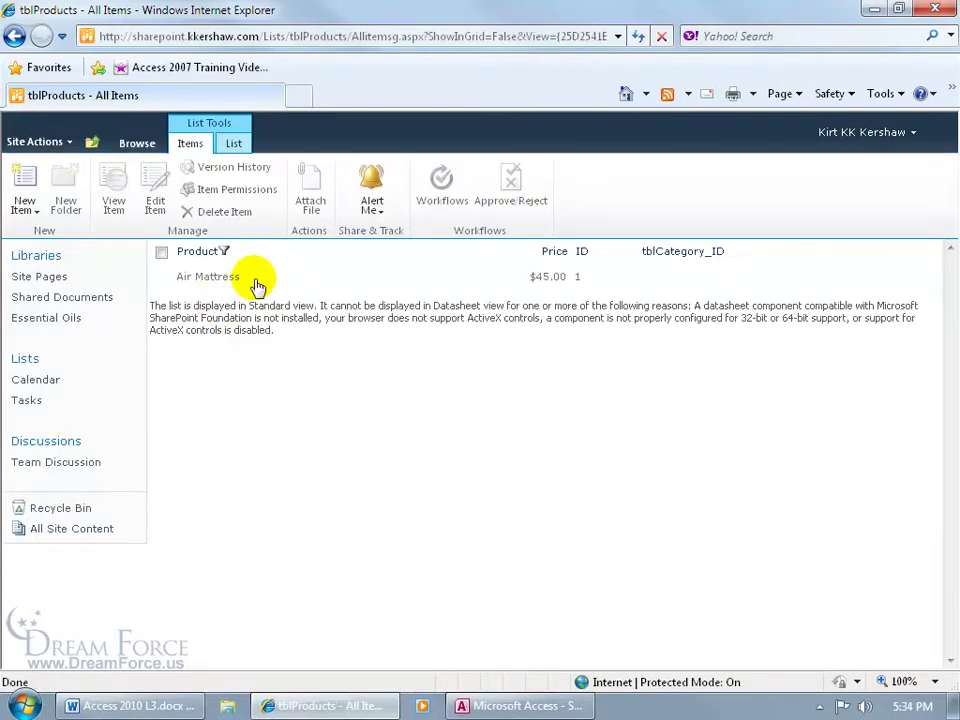
click(411, 256)
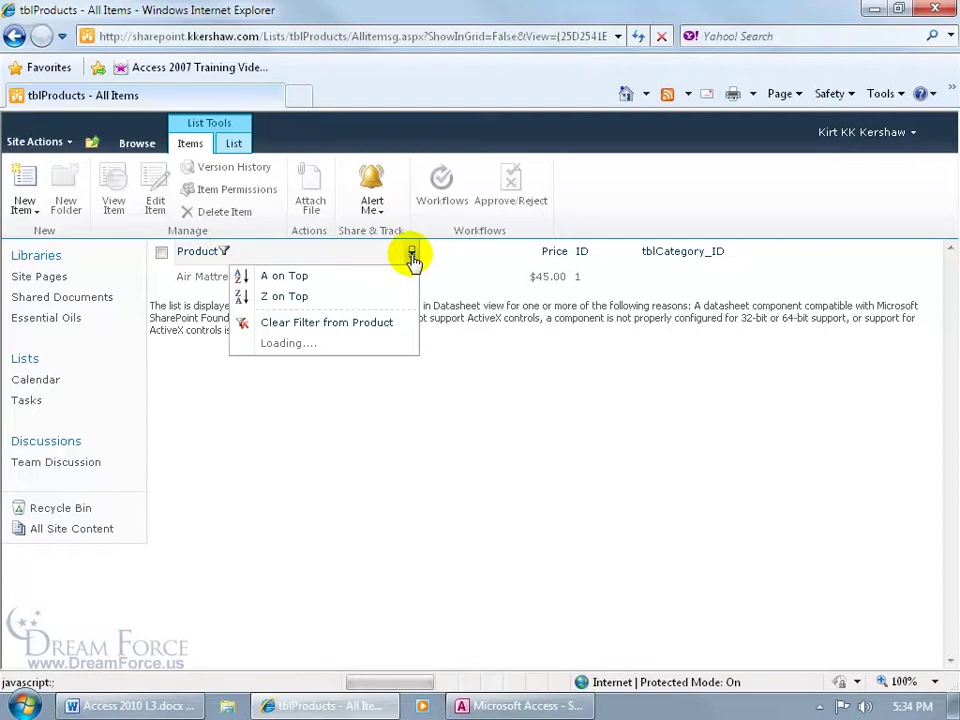
click(317, 322)
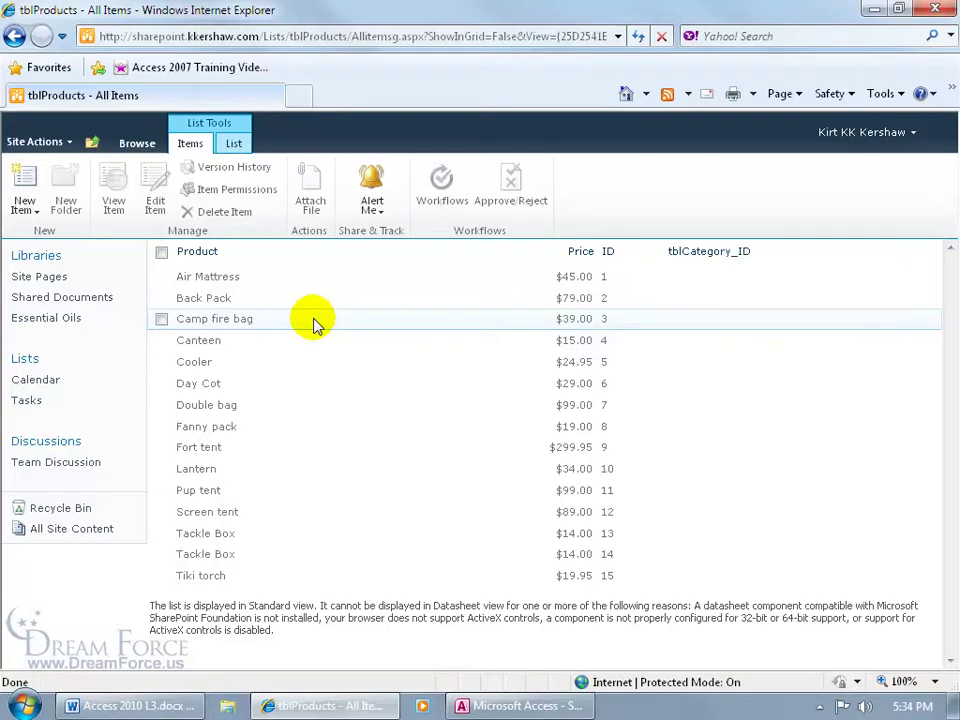
Attempt to delete tblProducts from List Settings, dismiss the related-list warning, and view its columns
click(234, 145)
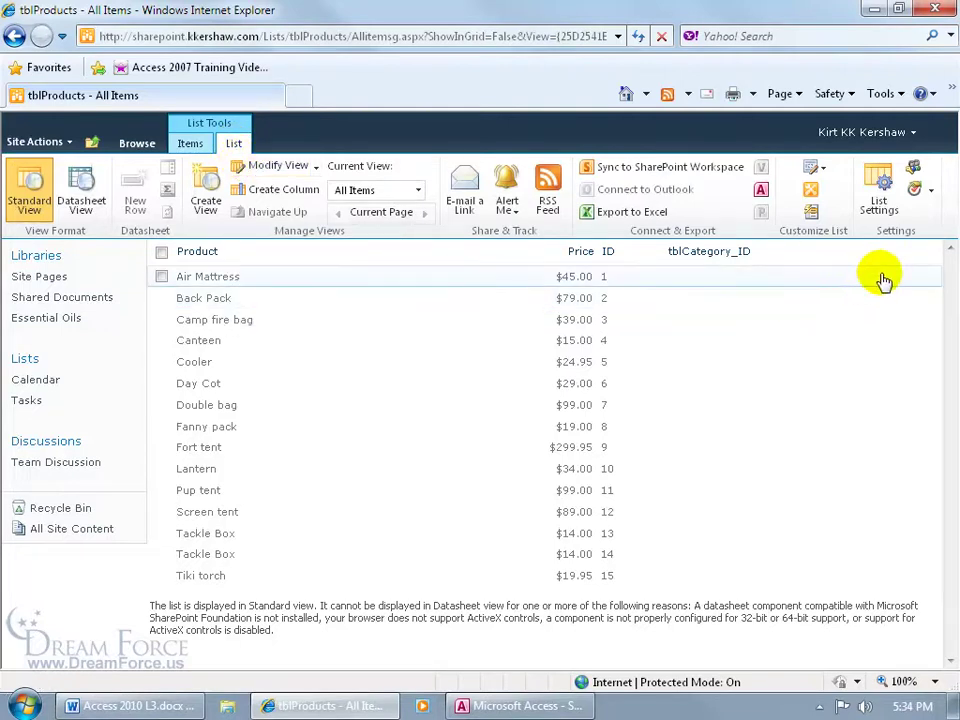
click(879, 190)
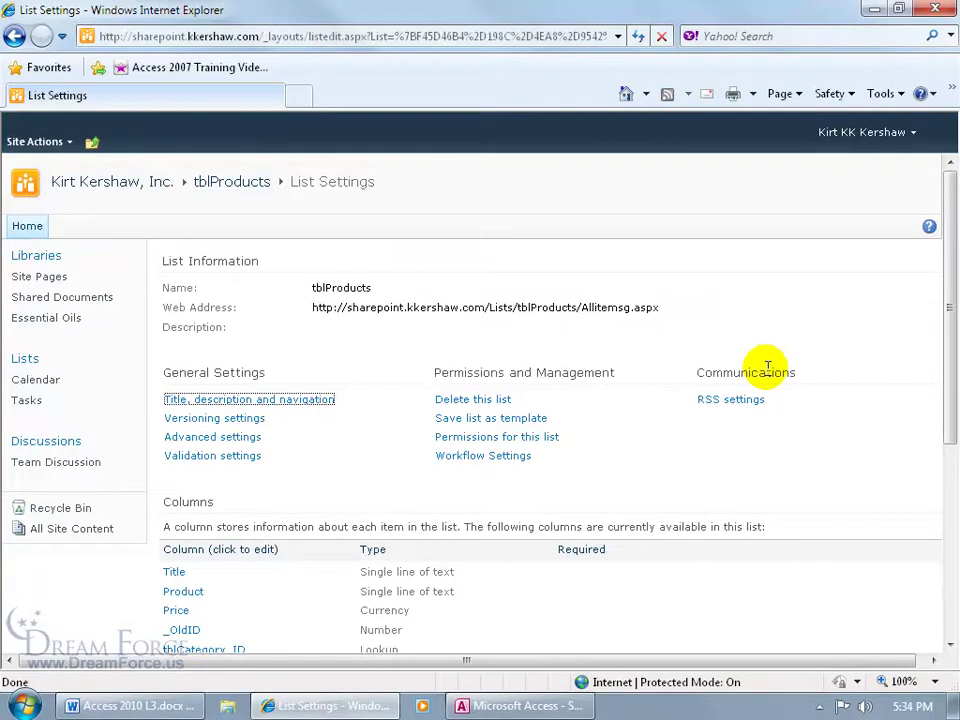
click(493, 401)
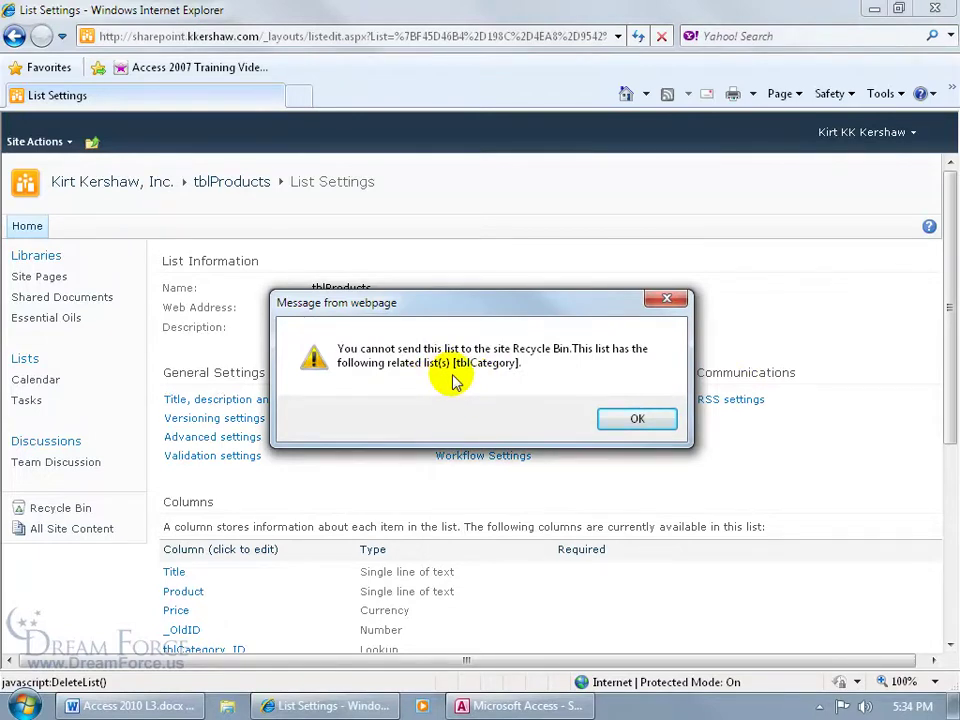
click(620, 420)
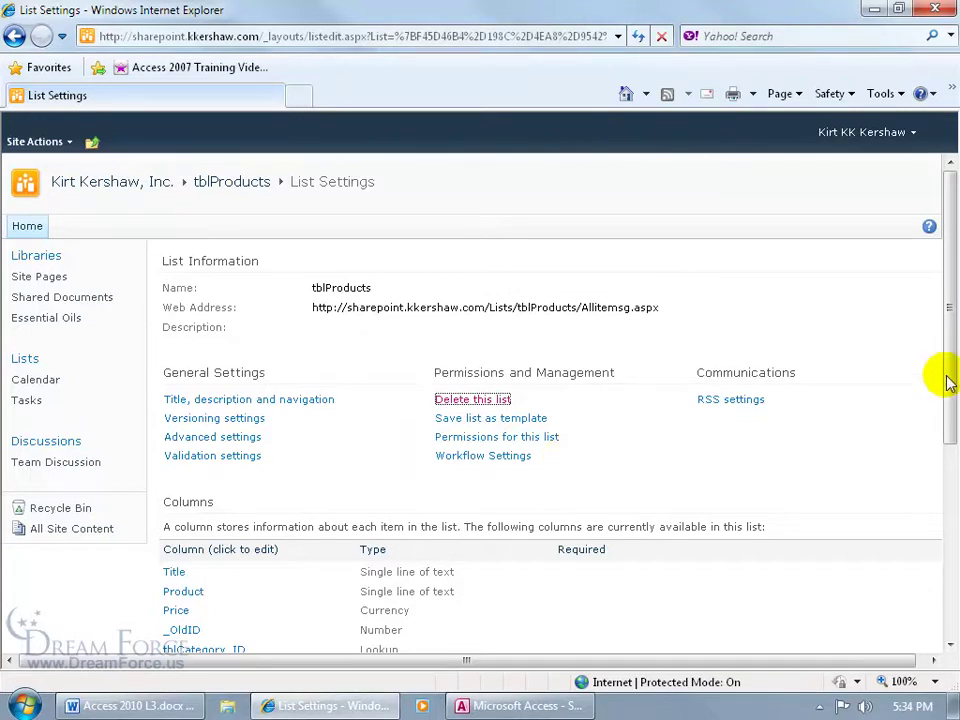
drag(944, 379, 944, 452)
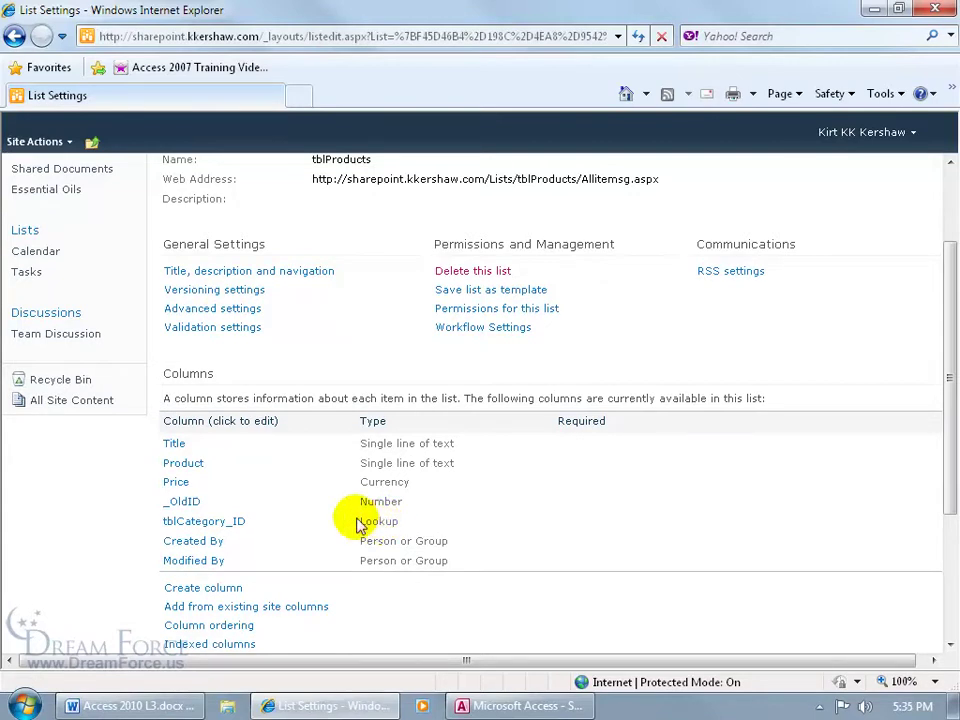
Delete the tblCategory_ID lookup column from the tblProducts list settings
click(193, 523)
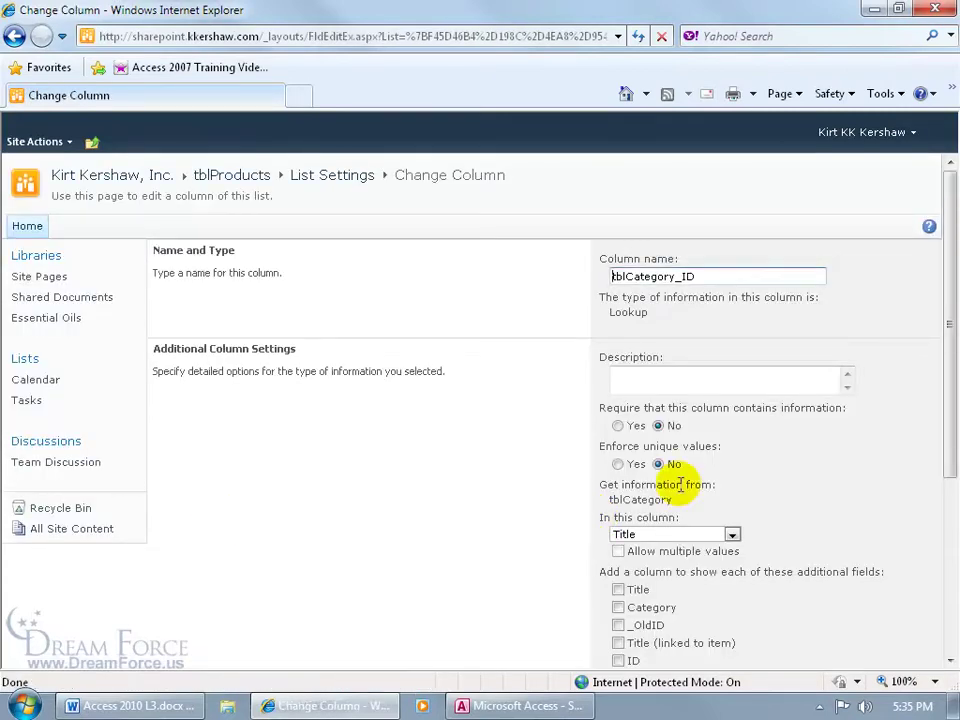
click(950, 370)
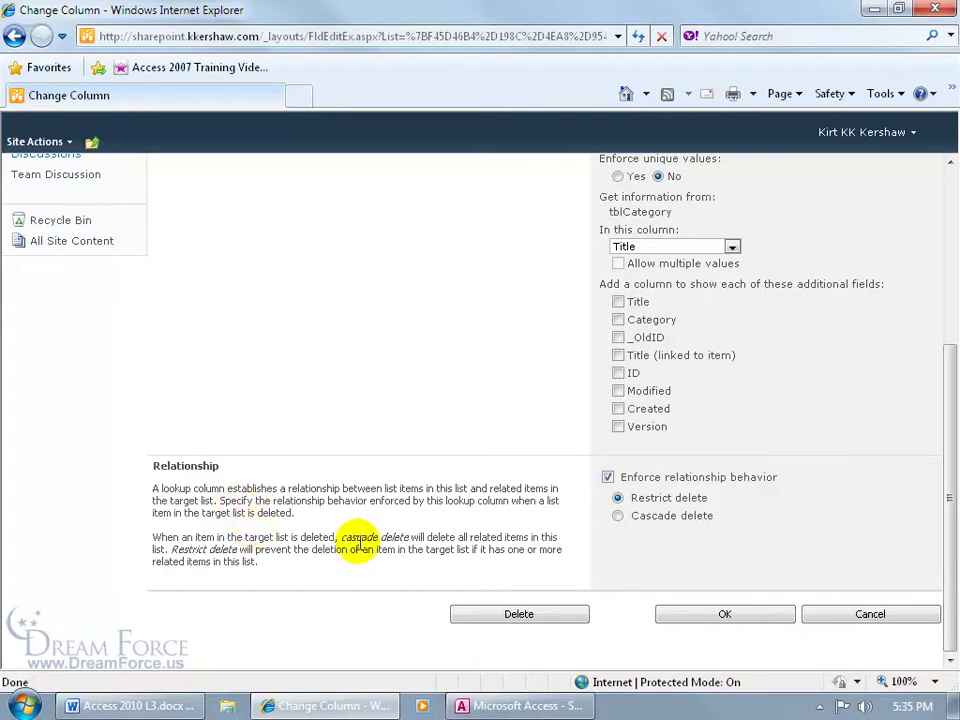
click(534, 614)
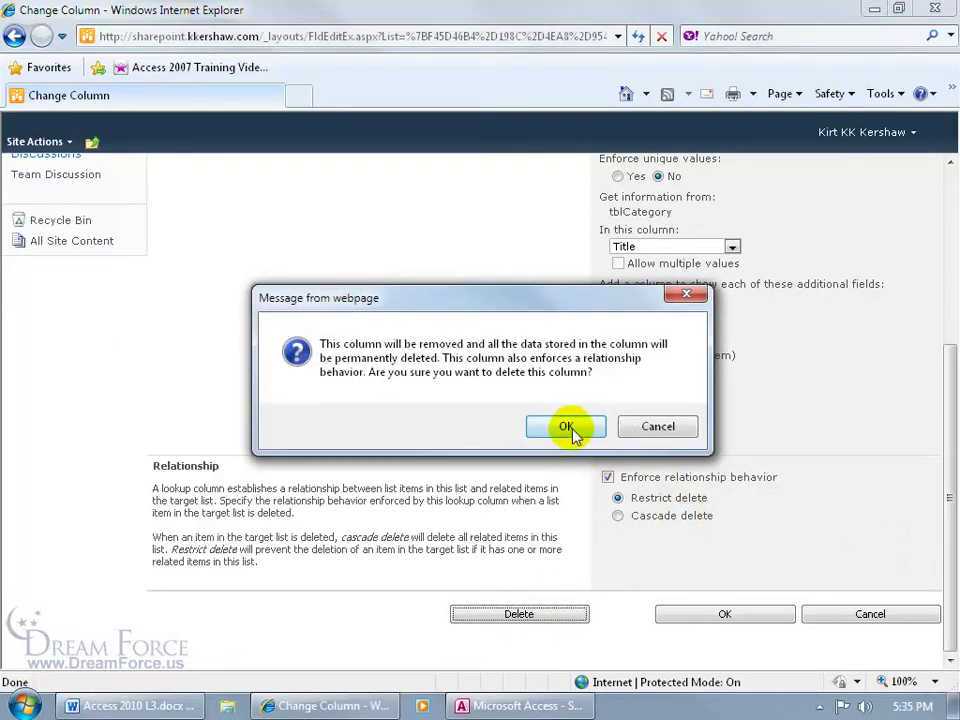
click(567, 426)
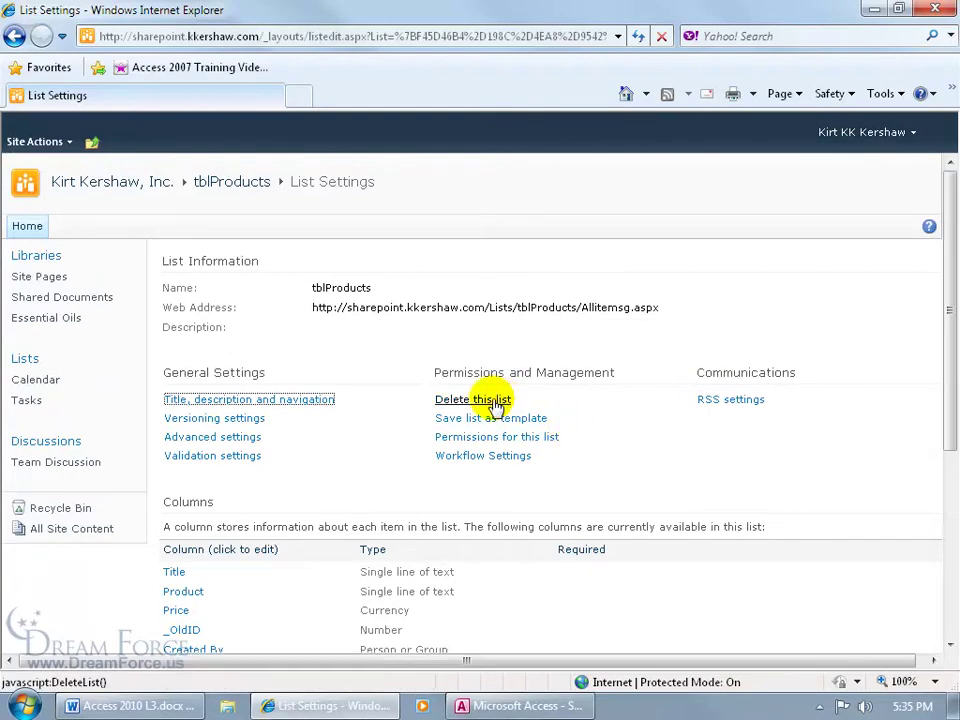
Delete the tblProducts list and confirm the deletion
click(495, 403)
click(542, 420)
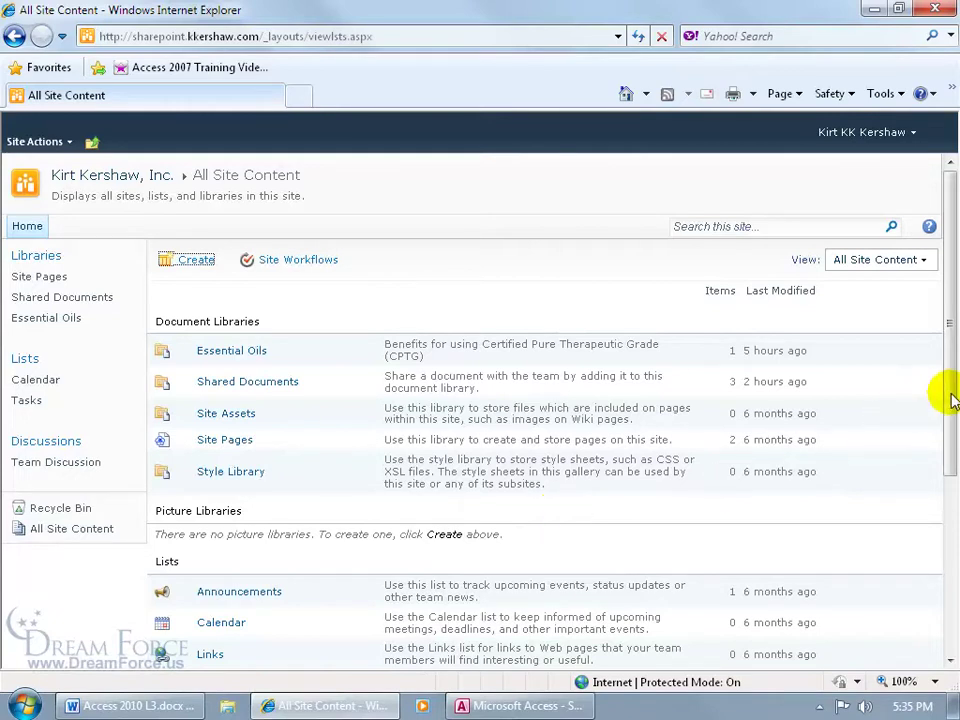
drag(950, 396, 950, 470)
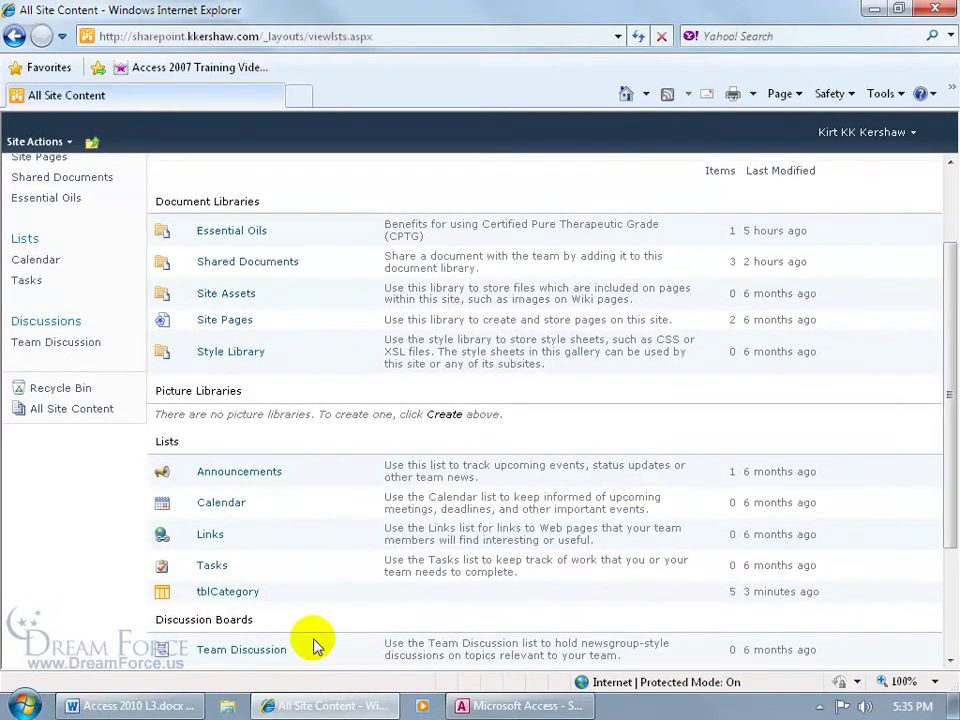
Delete the tblCategory list from its List Settings page
click(238, 596)
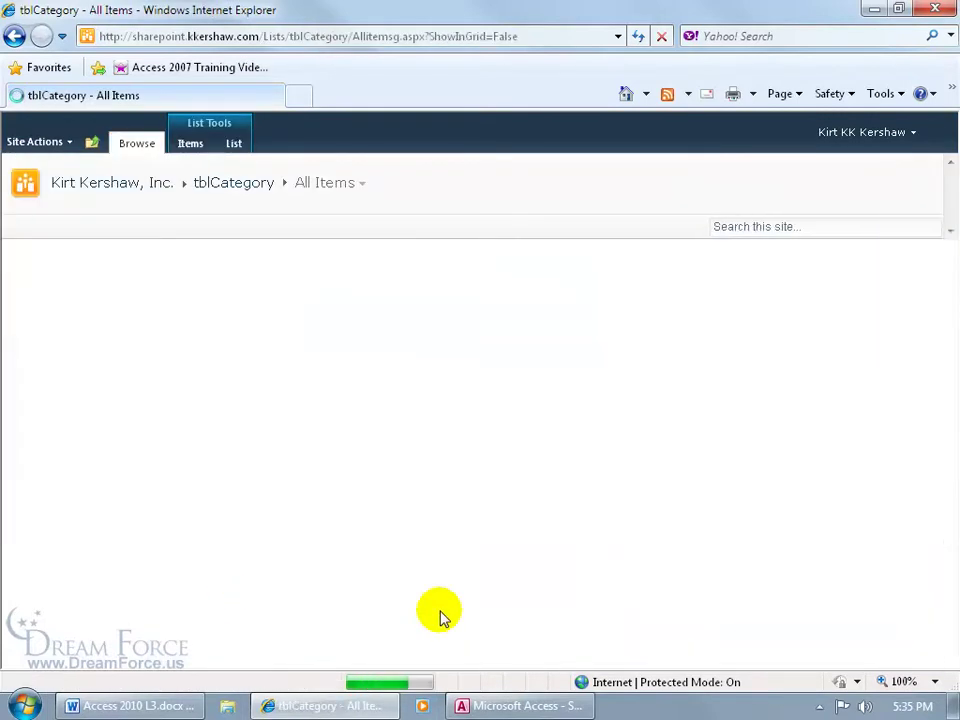
click(233, 144)
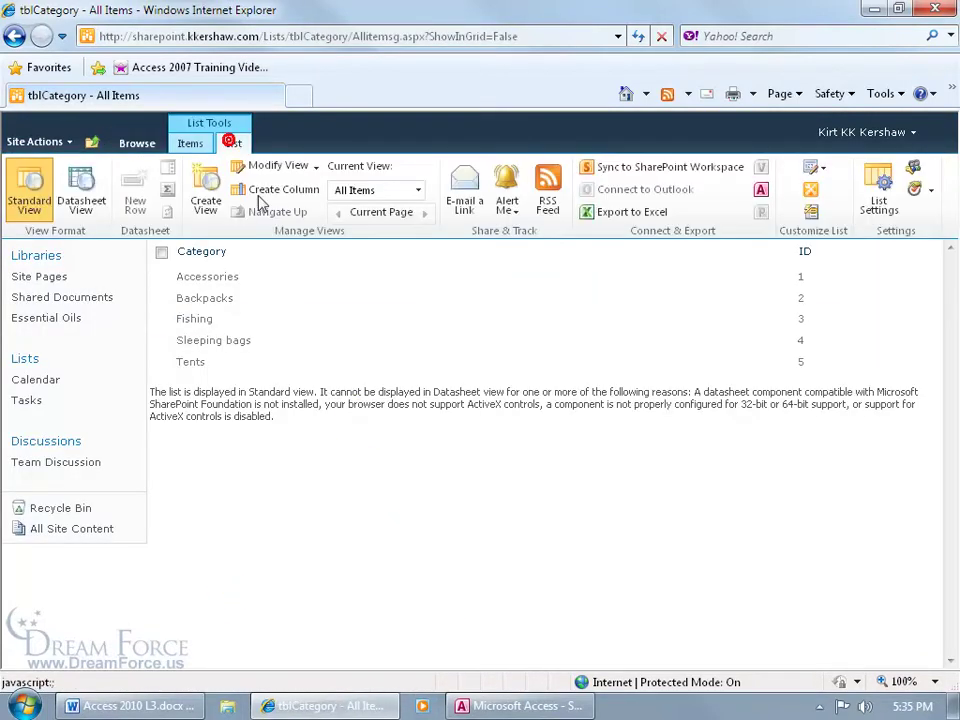
click(879, 190)
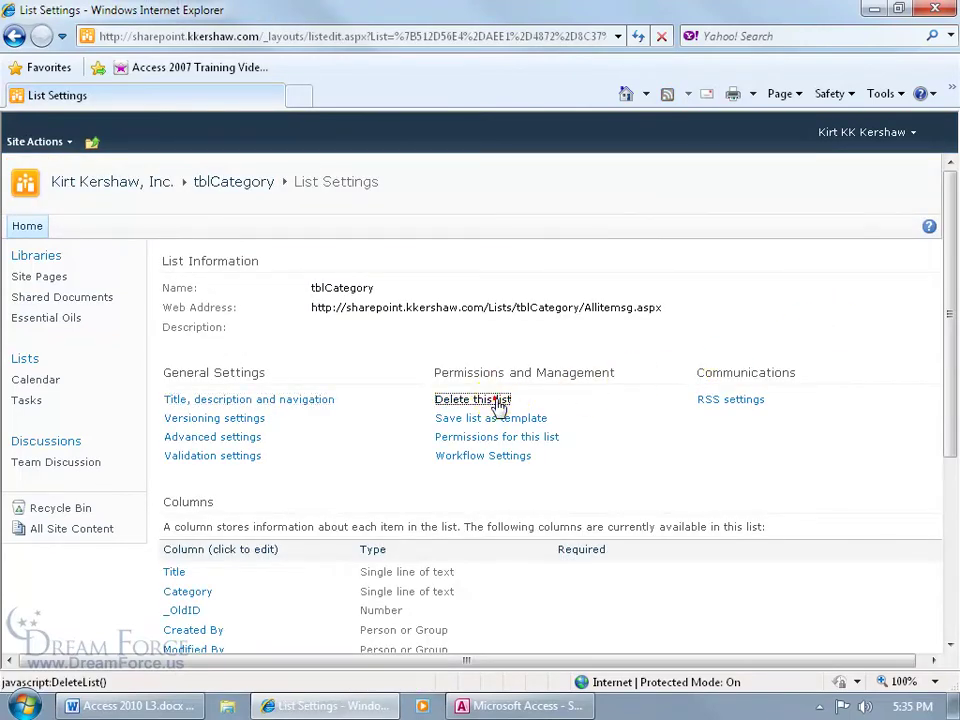
click(497, 400)
click(541, 419)
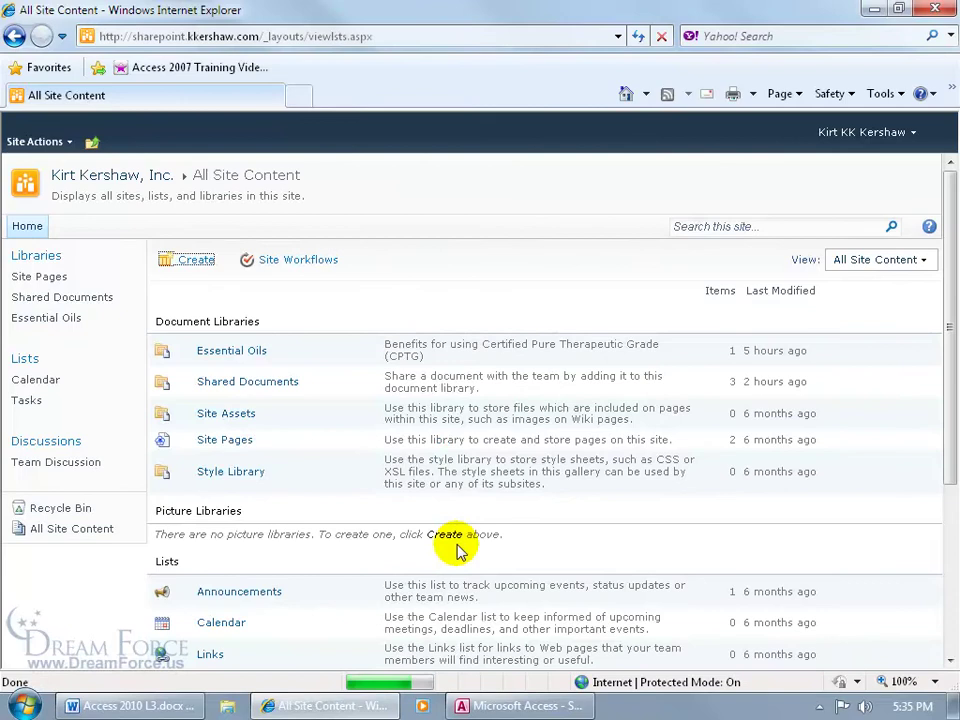